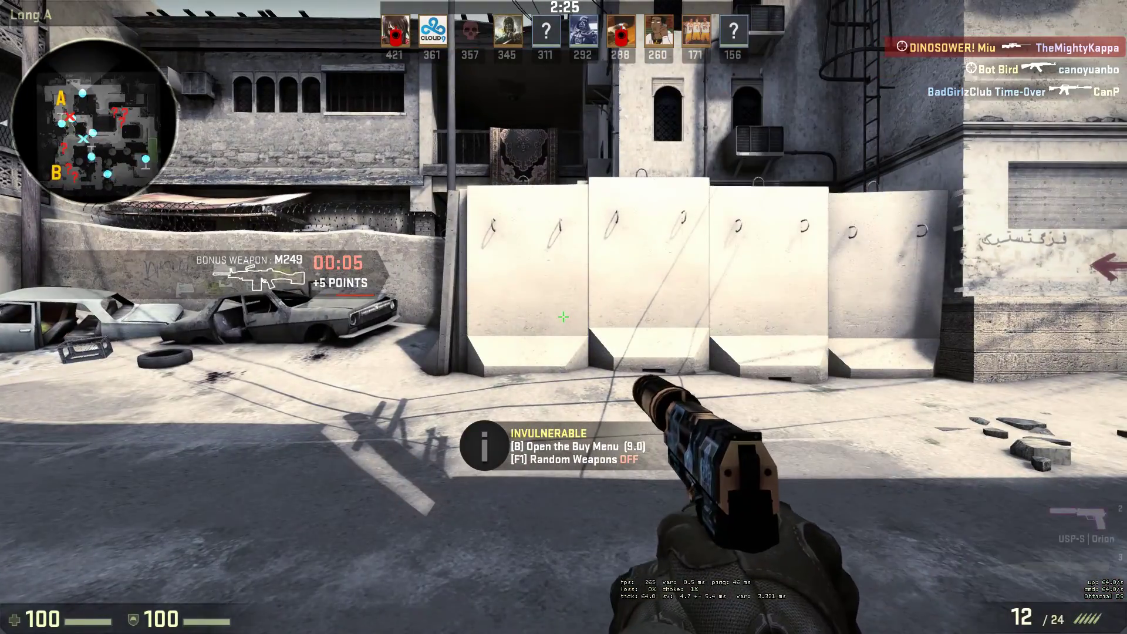
Step: Block communication from a terrorist player using the scoreboard's player options
{"action": "key", "text": "Tab"}
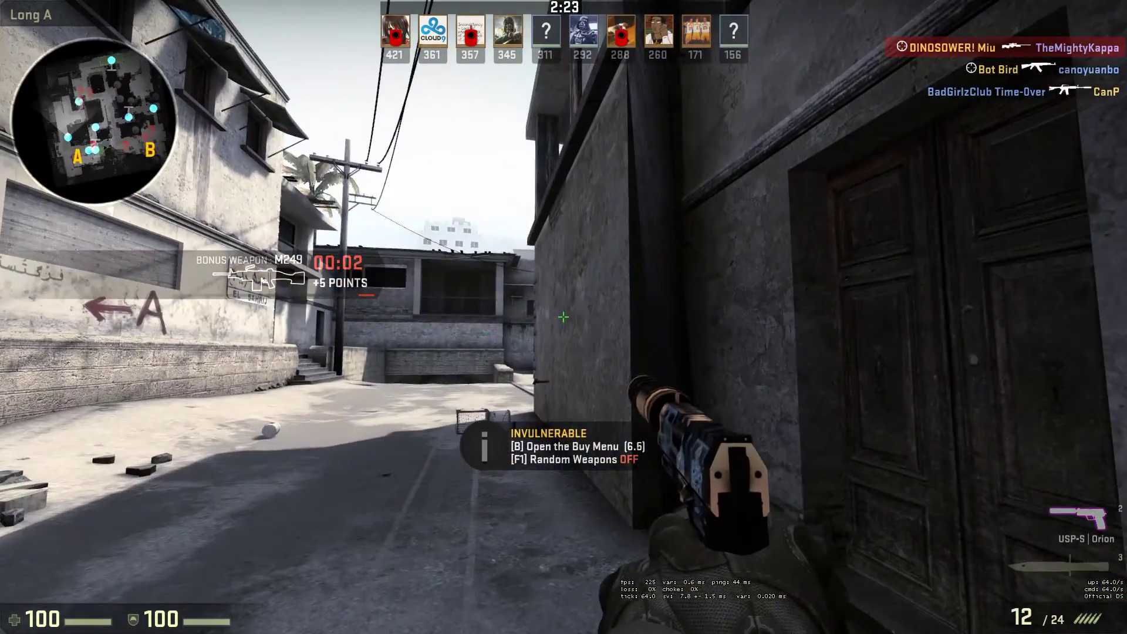
{"action": "key", "text": "Tab"}
{"action": "right_click", "coordinate": [564, 329]}
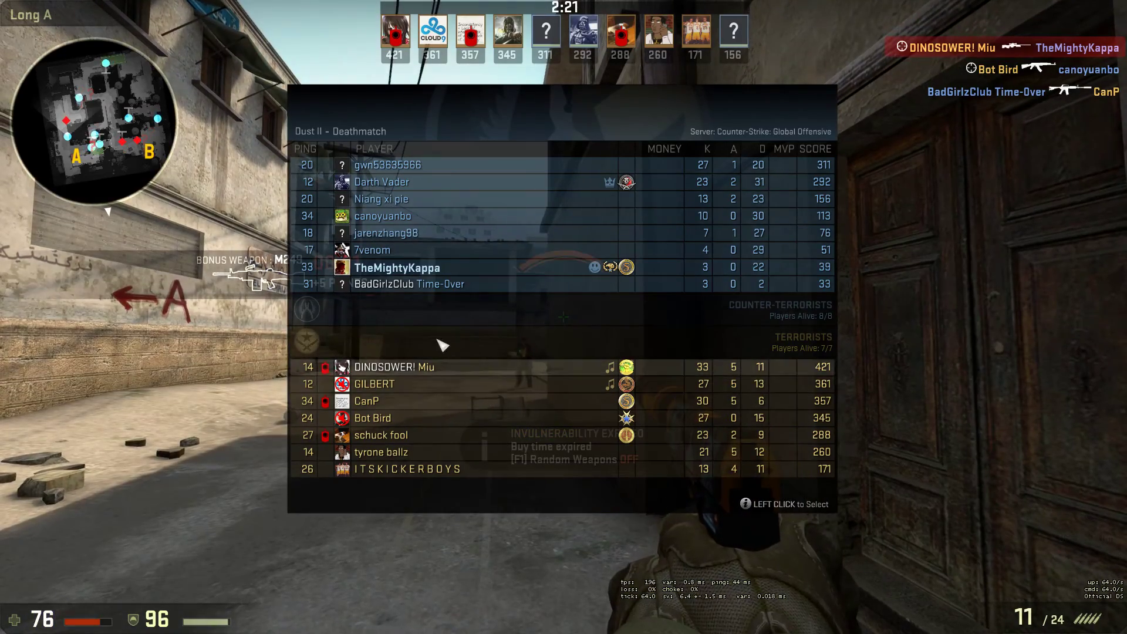
{"action": "right_click", "coordinate": [445, 373]}
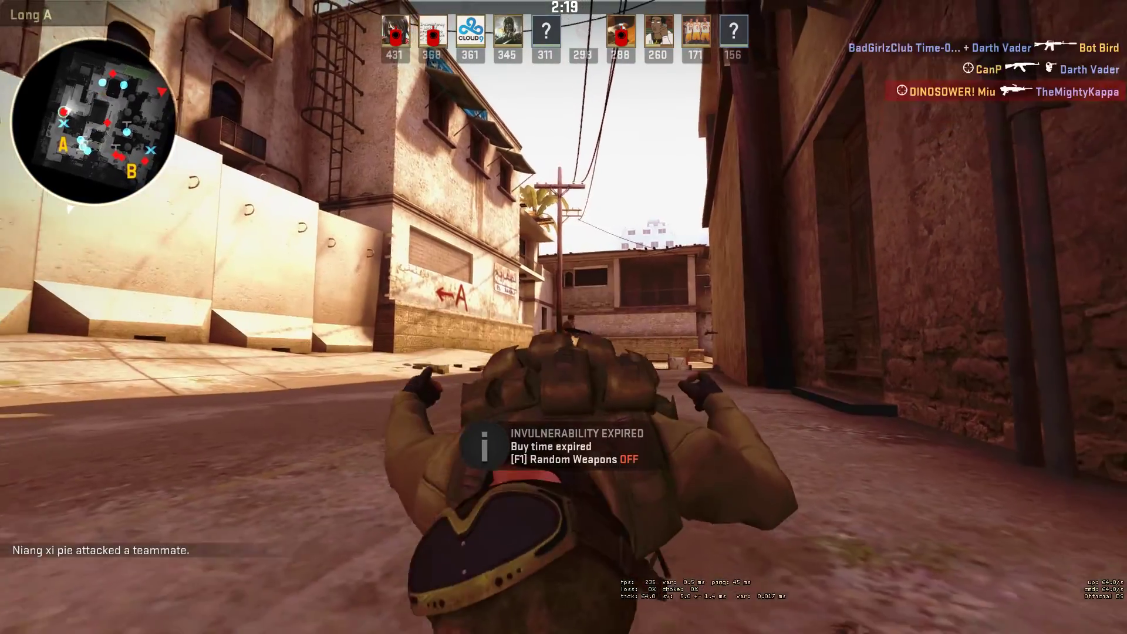
{"action": "key", "text": "Tab"}
{"action": "right_click", "coordinate": [564, 317]}
{"action": "key", "text": "2"}
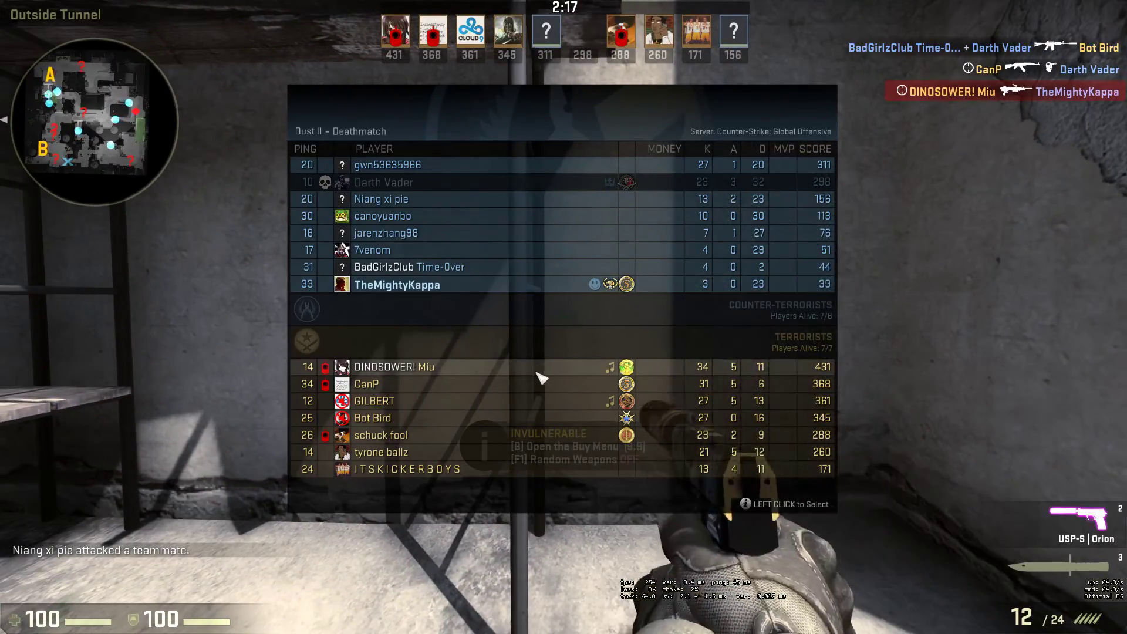
{"action": "right_click", "coordinate": [532, 382]}
{"action": "key", "text": "Tab"}
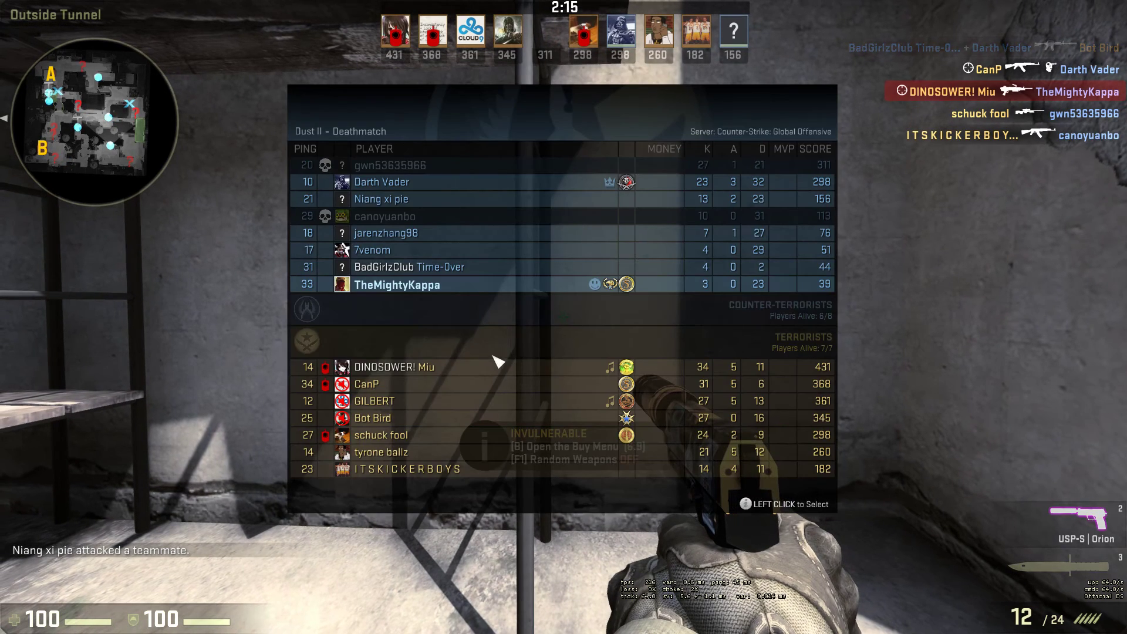
{"action": "right_click", "coordinate": [489, 387]}
{"action": "left_click", "coordinate": [556, 465]}
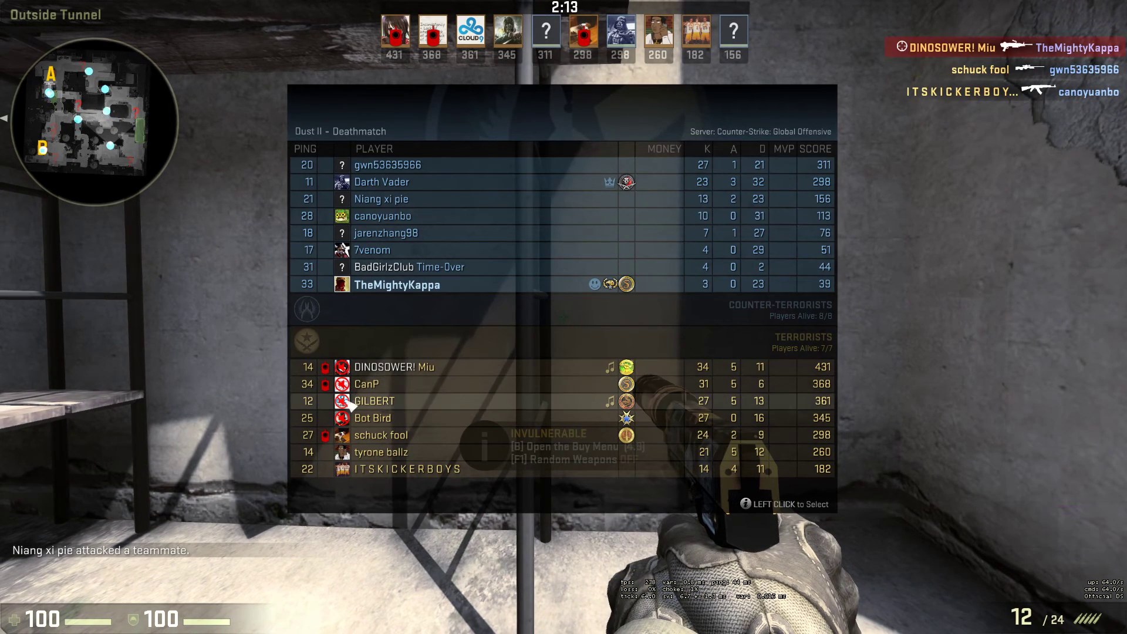
Step: Toggle the third terrorist player's communication block, then close the scoreboard
{"action": "right_click", "coordinate": [390, 401]}
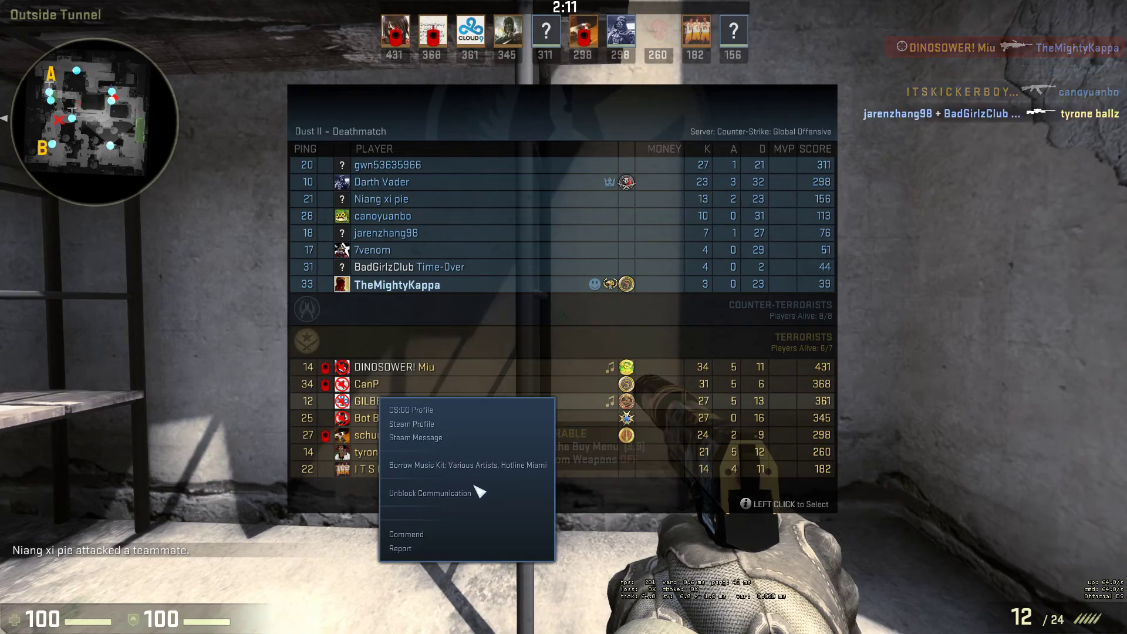
{"action": "left_click", "coordinate": [467, 494]}
{"action": "right_click", "coordinate": [410, 401]}
{"action": "left_click", "coordinate": [467, 494]}
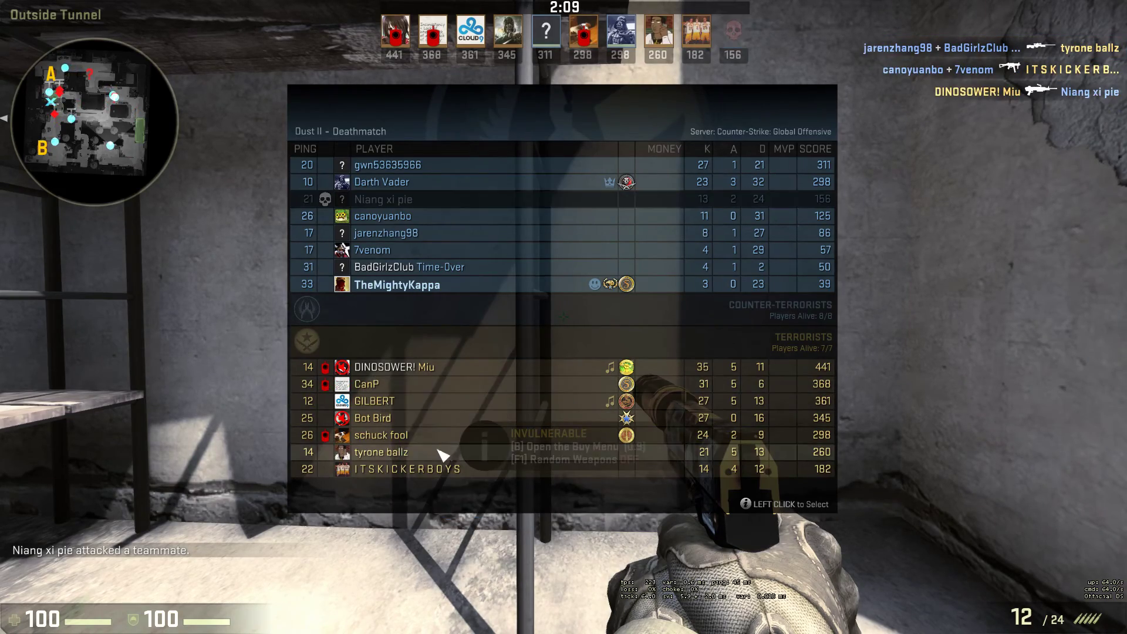
{"action": "key", "text": "Tab"}
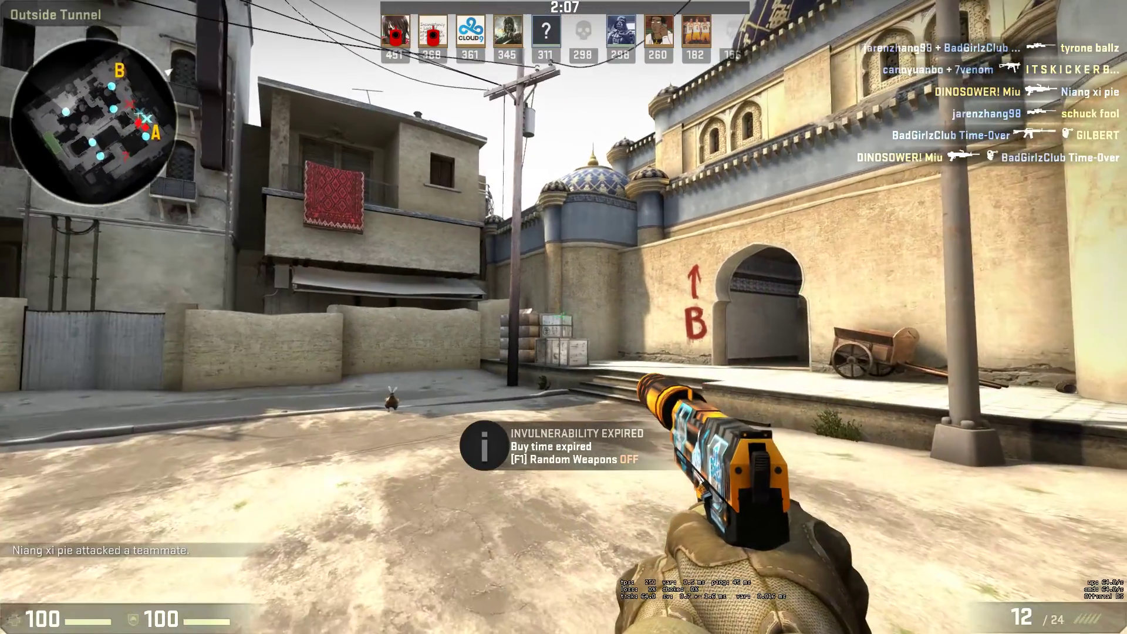
Step: Confirm Enable Developer Console is Yes in Game Settings, then bring up the console
{"action": "key", "text": "Escape"}
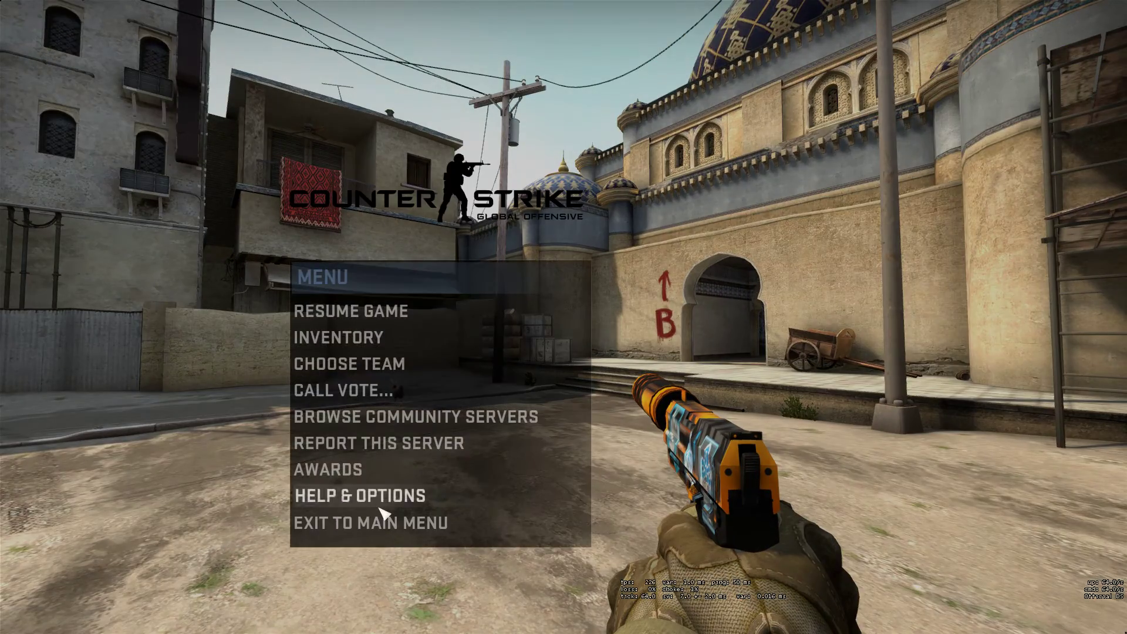
{"action": "left_click", "coordinate": [365, 438]}
{"action": "left_click", "coordinate": [395, 370]}
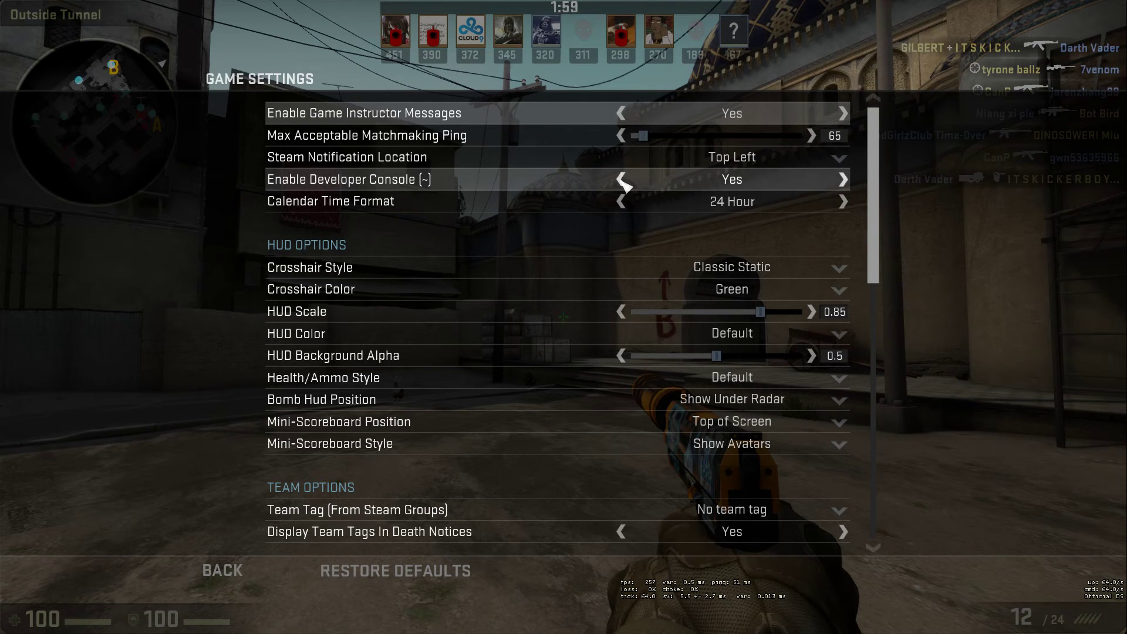
{"action": "key", "text": "Escape"}
{"action": "key", "text": "Escape"}
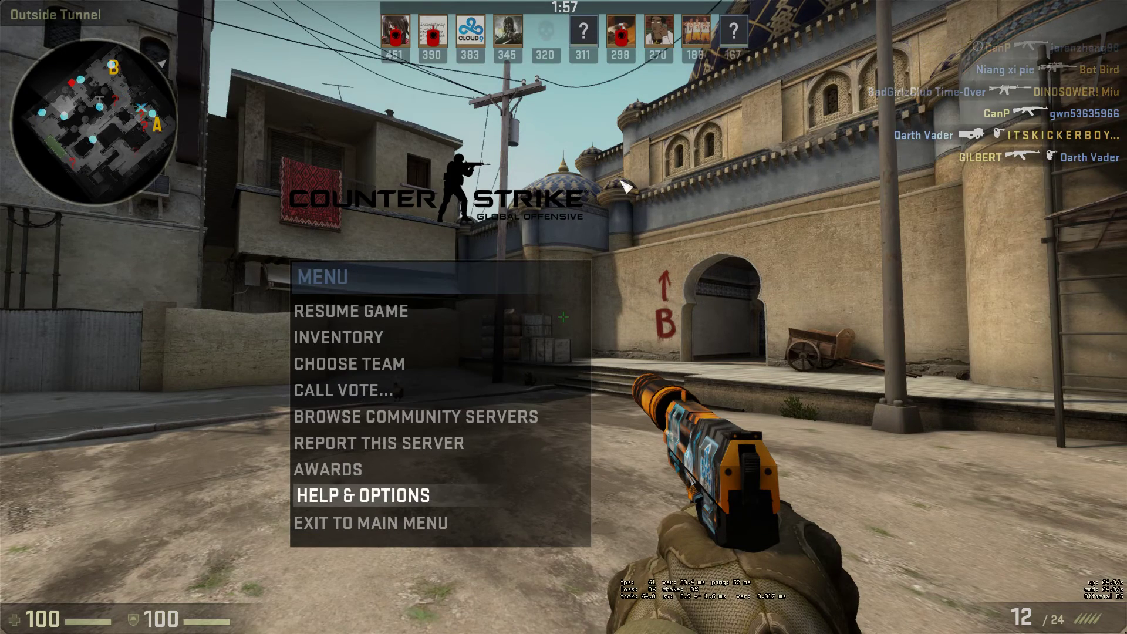
{"action": "key", "text": "Escape"}
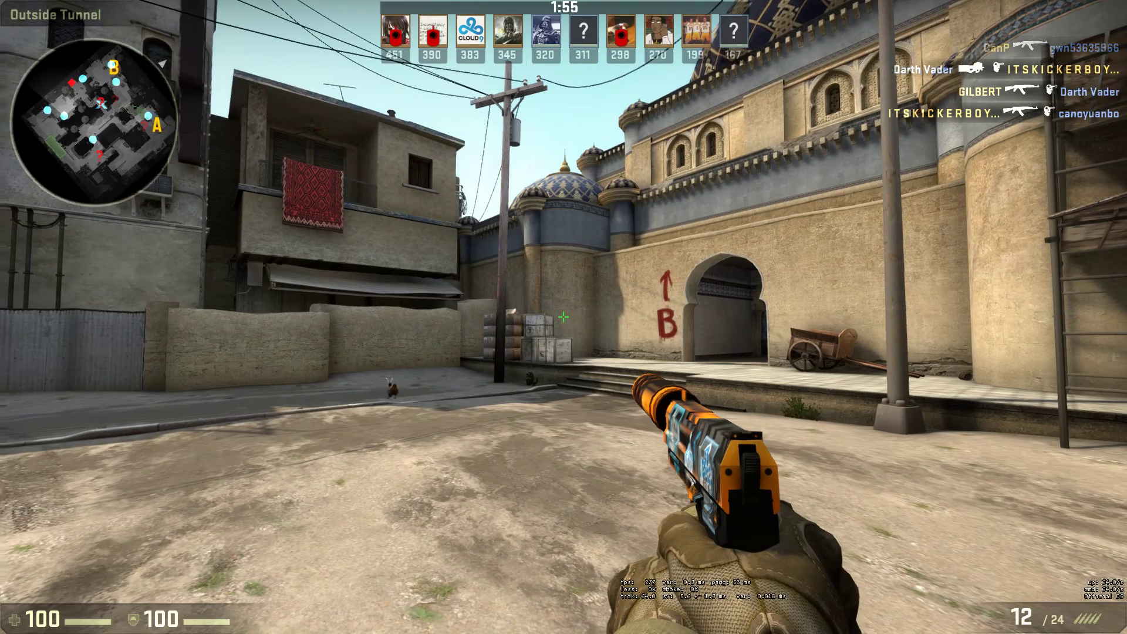
{"action": "key", "text": "grave"}
Step: Run voice_enable 1 and then voice_enable 0 in the console
{"action": "left_click_drag", "start_coordinate": [574, 352], "coordinate": [306, 347]}
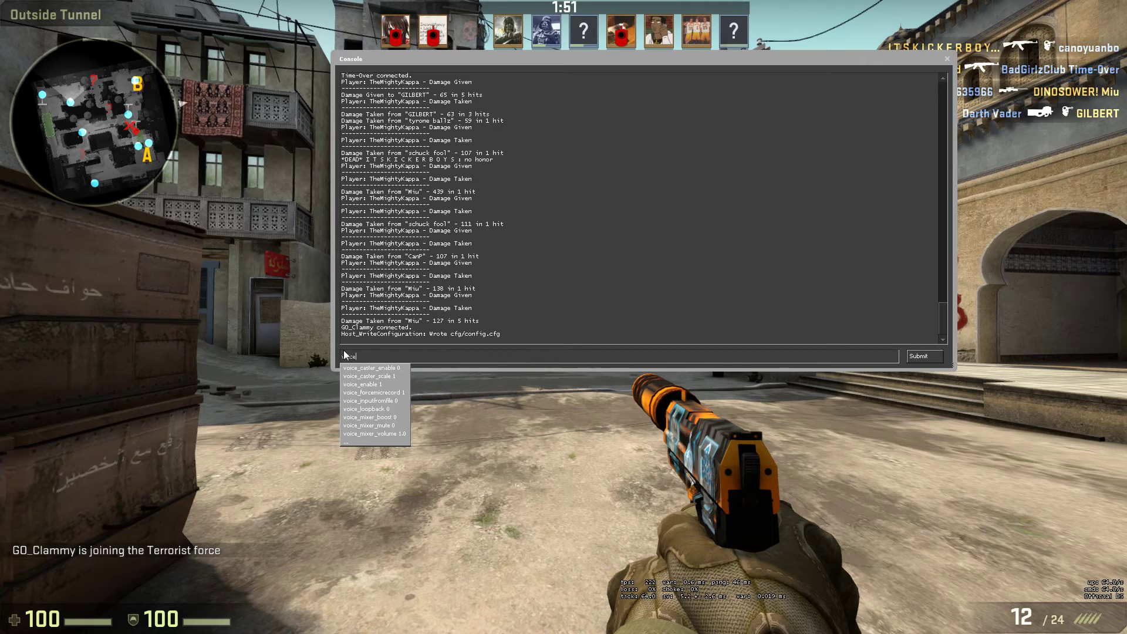
{"action": "type", "text": "voice_enable 1"}
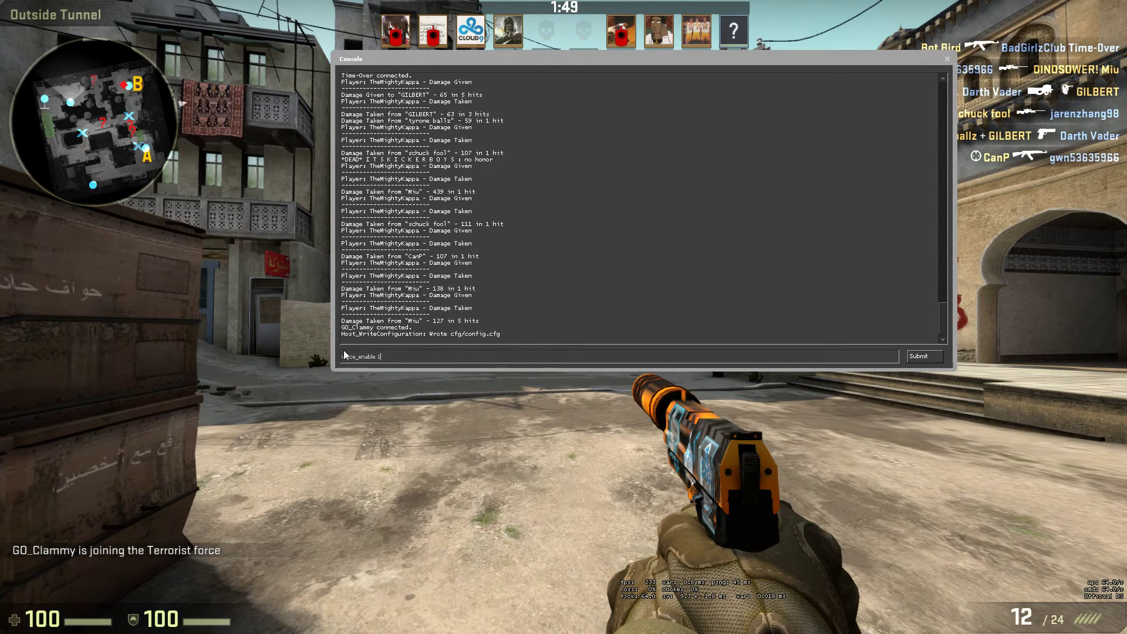
{"action": "key", "text": "Return"}
{"action": "type", "text": "voice"}
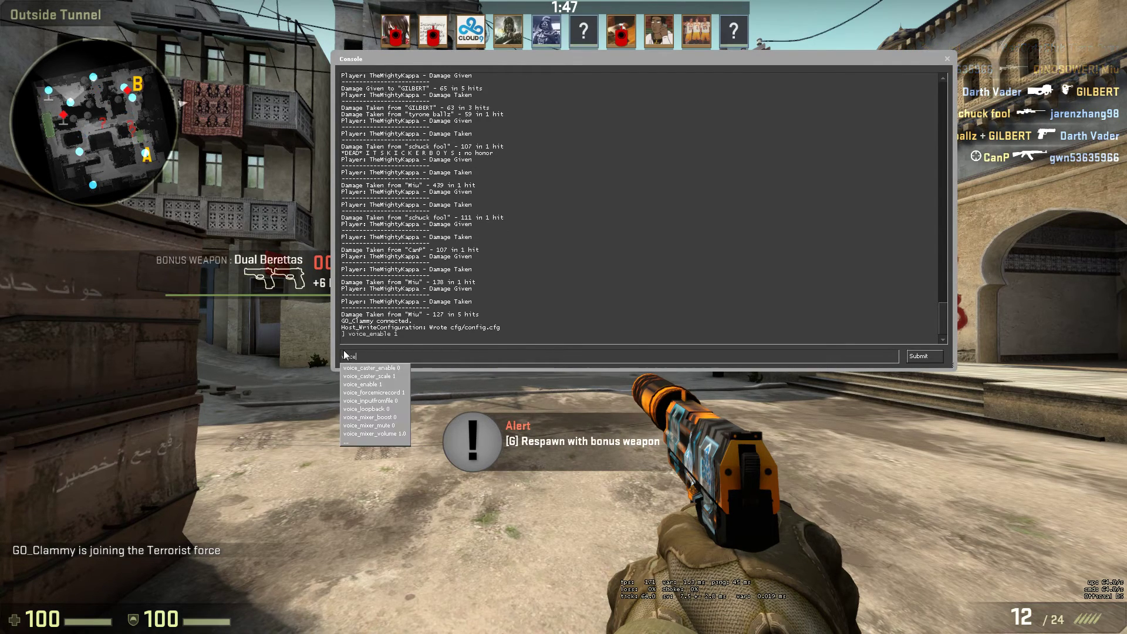
{"action": "type", "text": "0"}
{"action": "key", "text": "Return"}
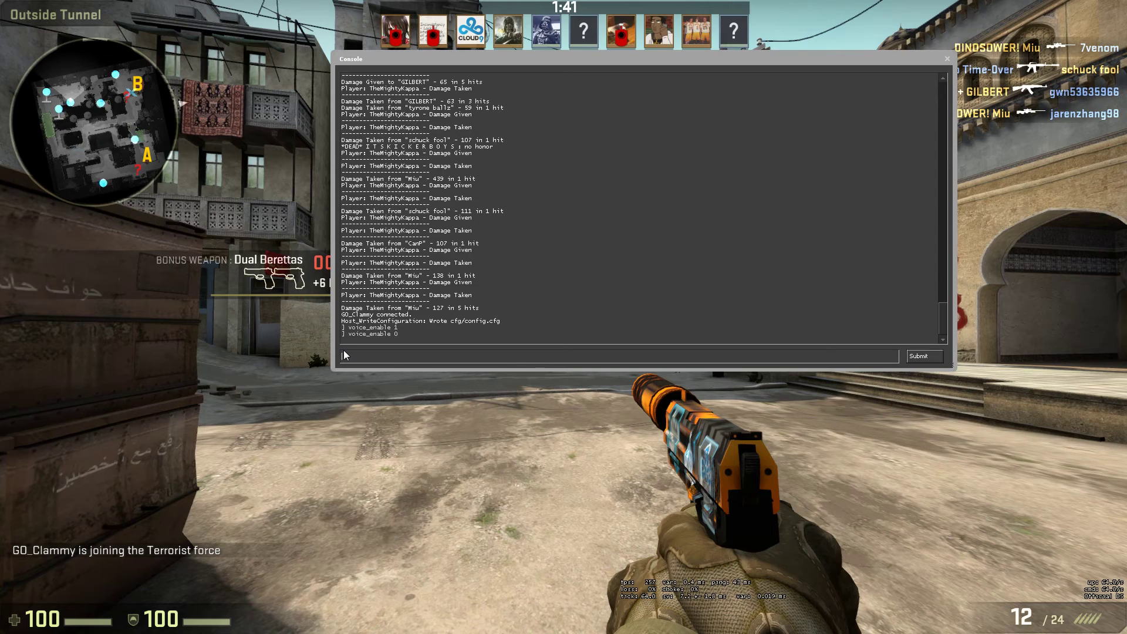
{"action": "type", "text": "bind h "}
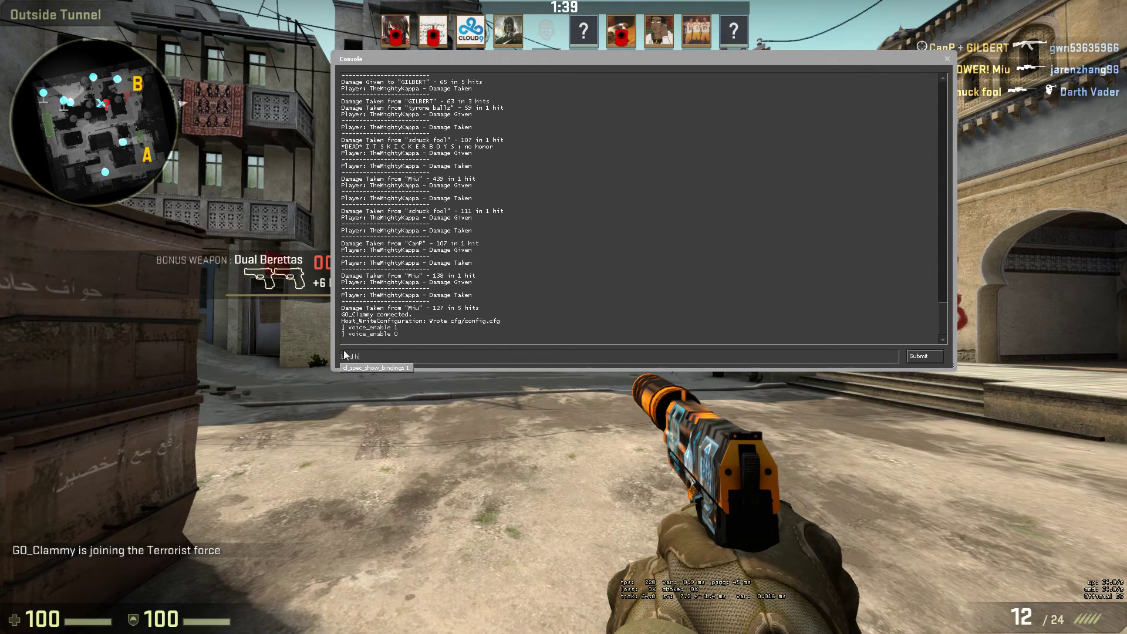
{"action": "type", "text": "\""}
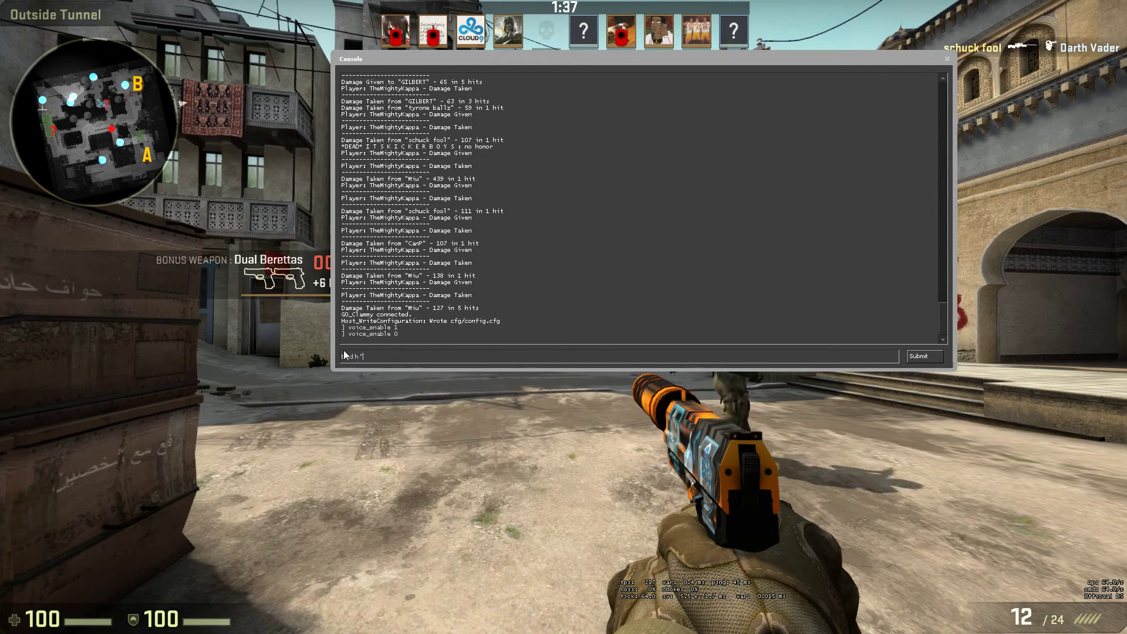
{"action": "type", "text": "voice"}
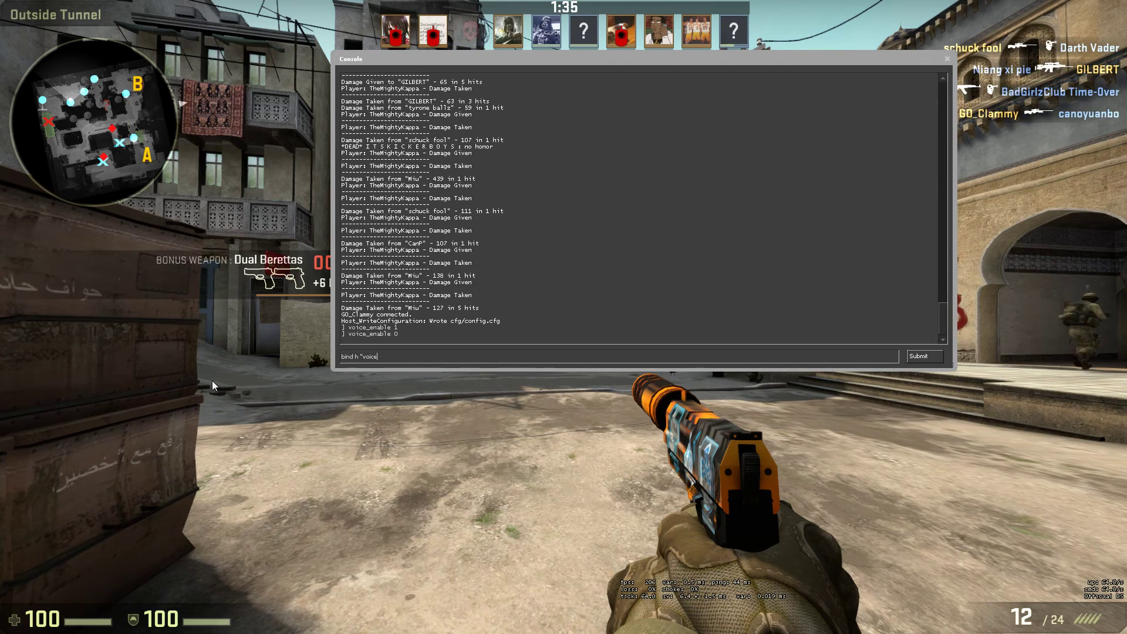
{"action": "type", "text": "_enable 1\""}
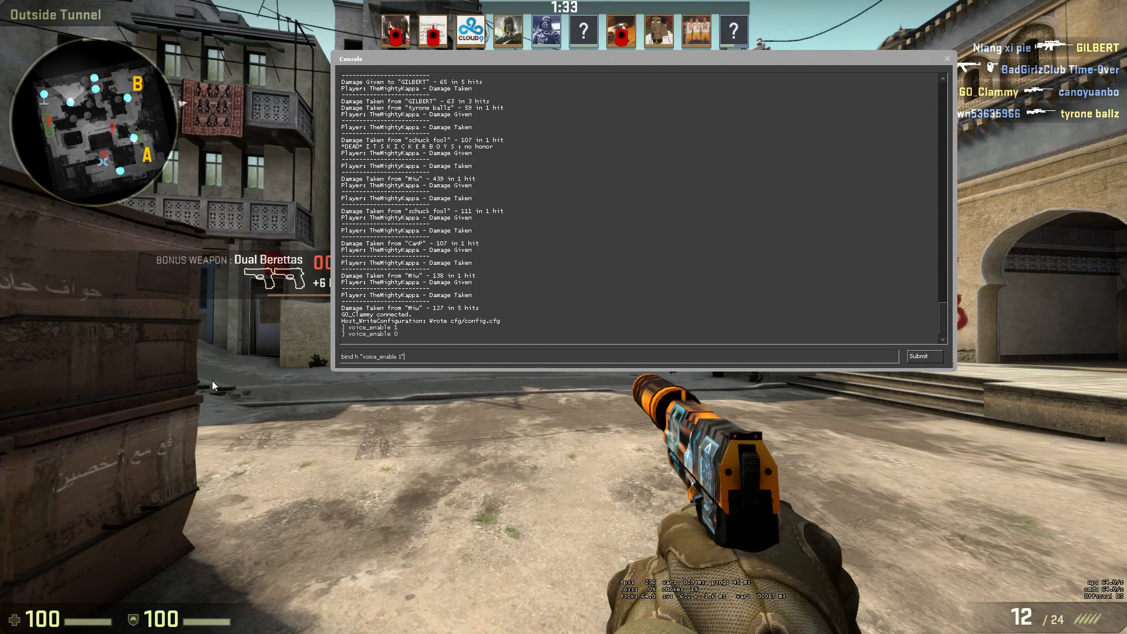
Step: Bind H to "voice_enable 1" and J to "voice_enable 0" in the console
{"action": "key", "text": "Return"}
{"action": "type", "text": "bind j"}
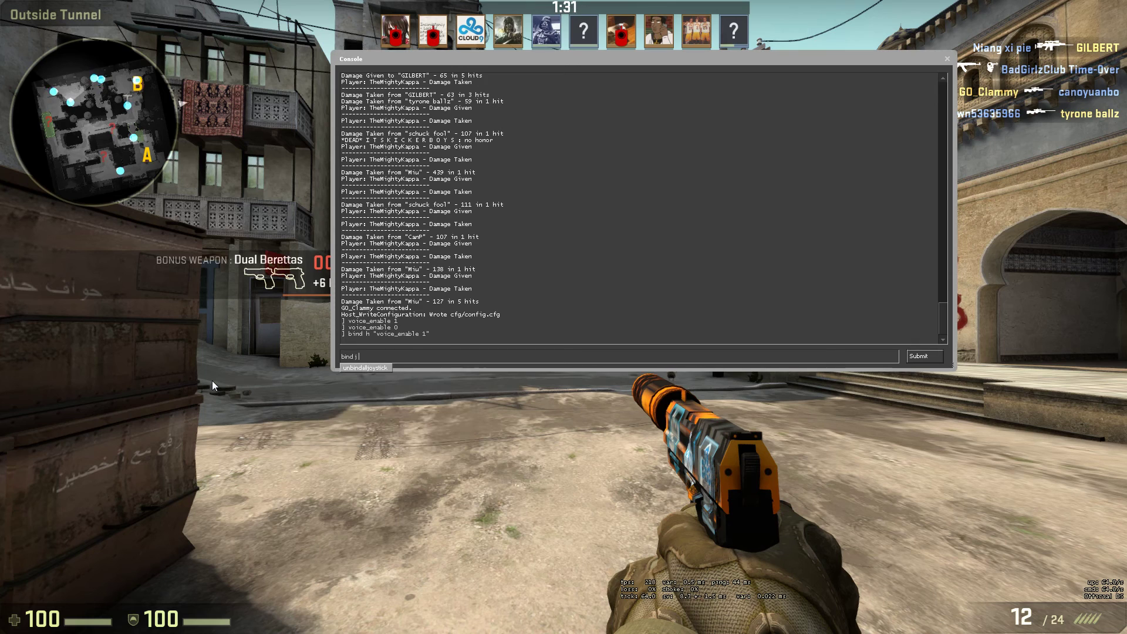
{"action": "type", "text": " \"voice_"}
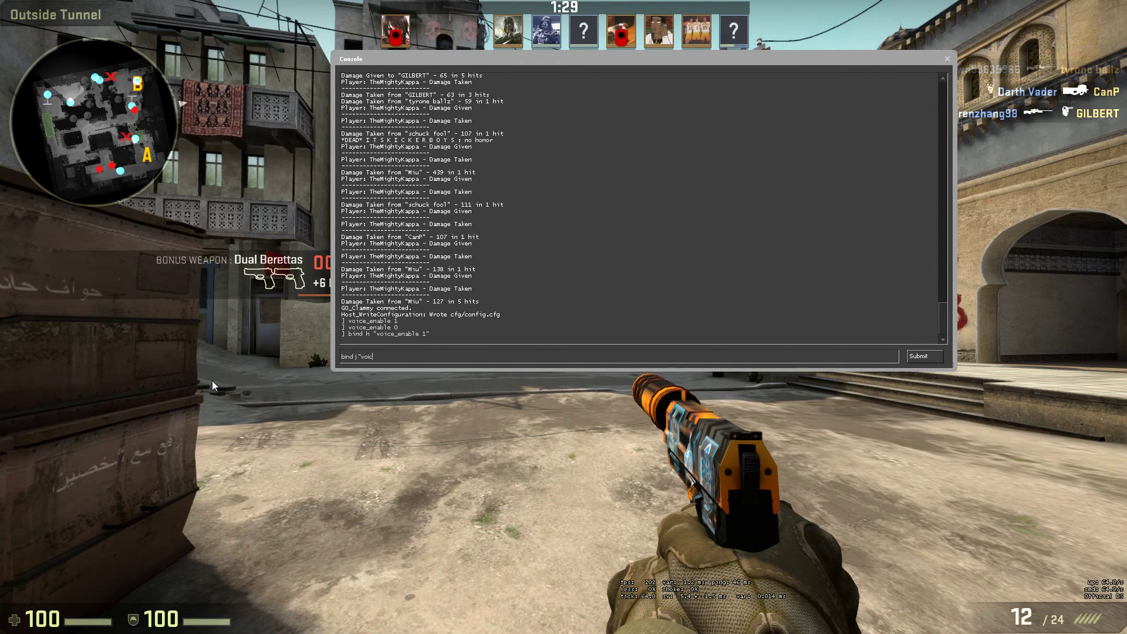
{"action": "type", "text": "enable 0"}
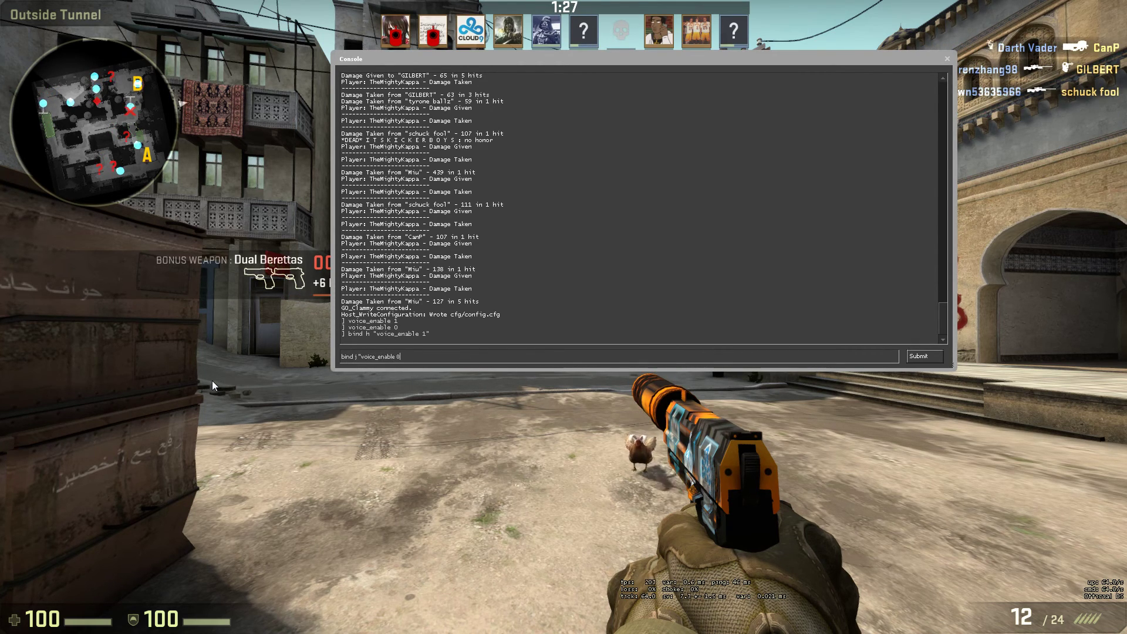
{"action": "key", "text": "Return"}
{"action": "key", "text": "grave"}
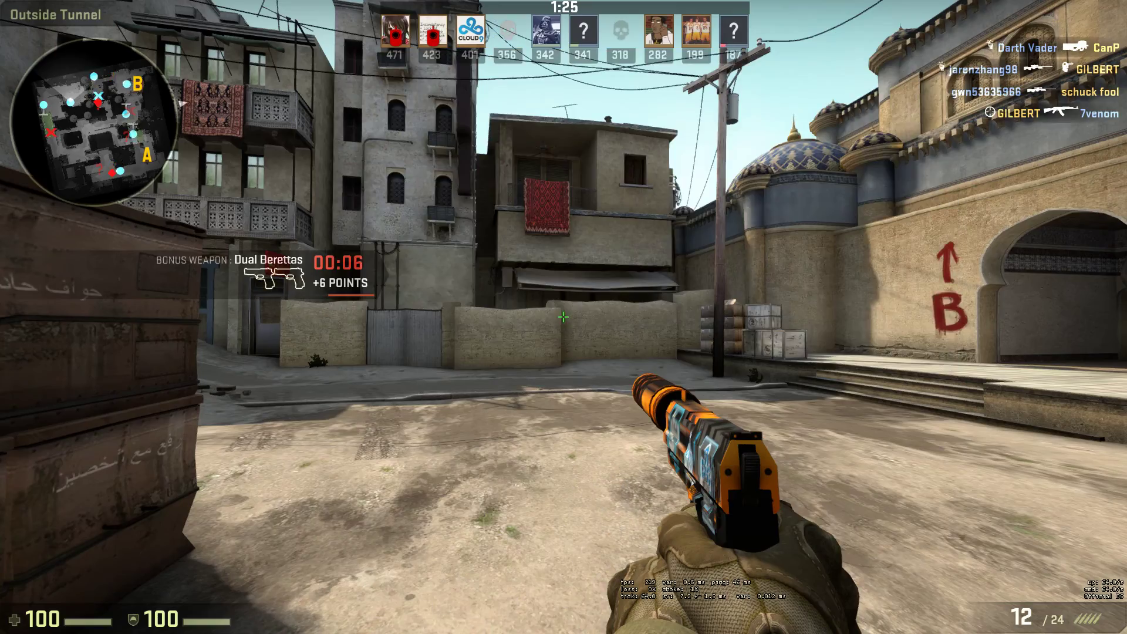
{"action": "key", "text": "3"}
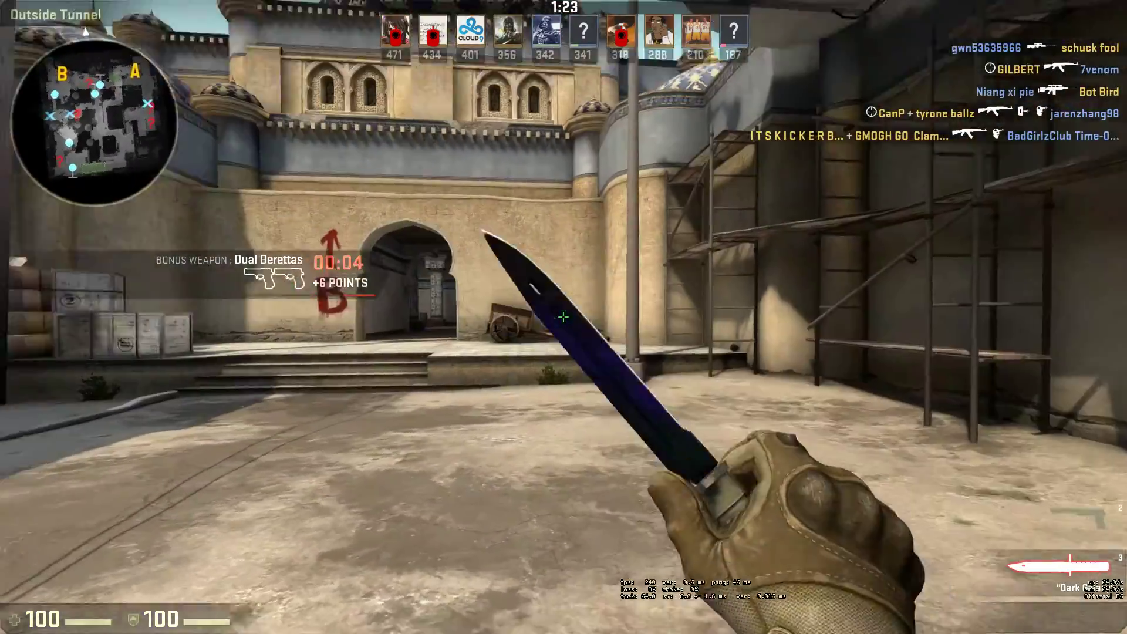
{"action": "key", "text": "2"}
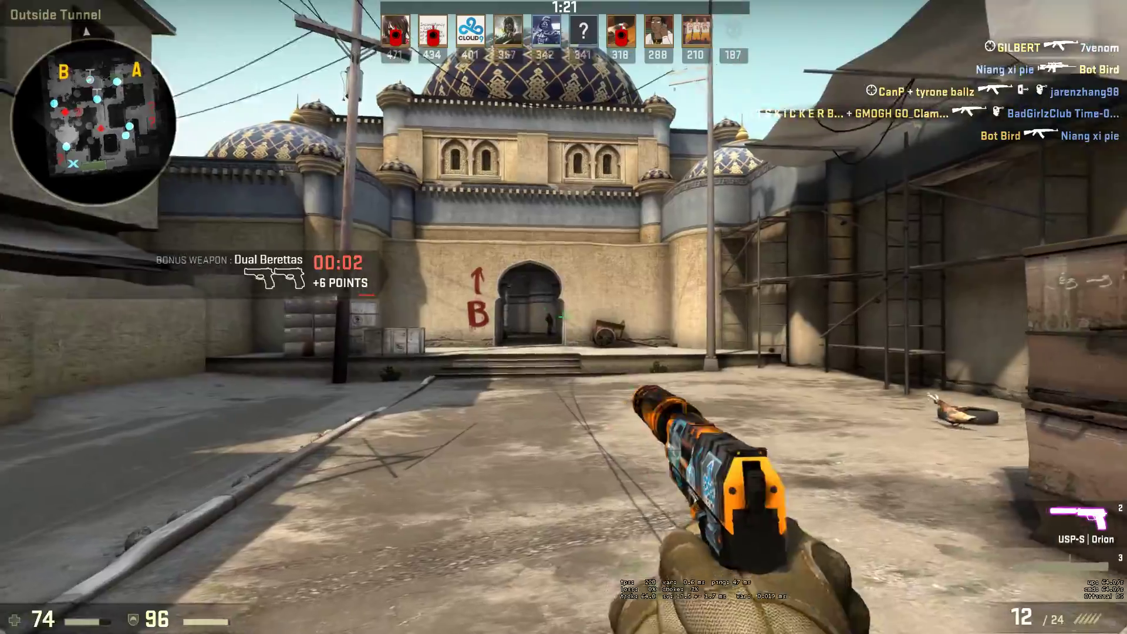
{"action": "left_click", "coordinate": [564, 318]}
{"action": "left_click", "coordinate": [564, 317]}
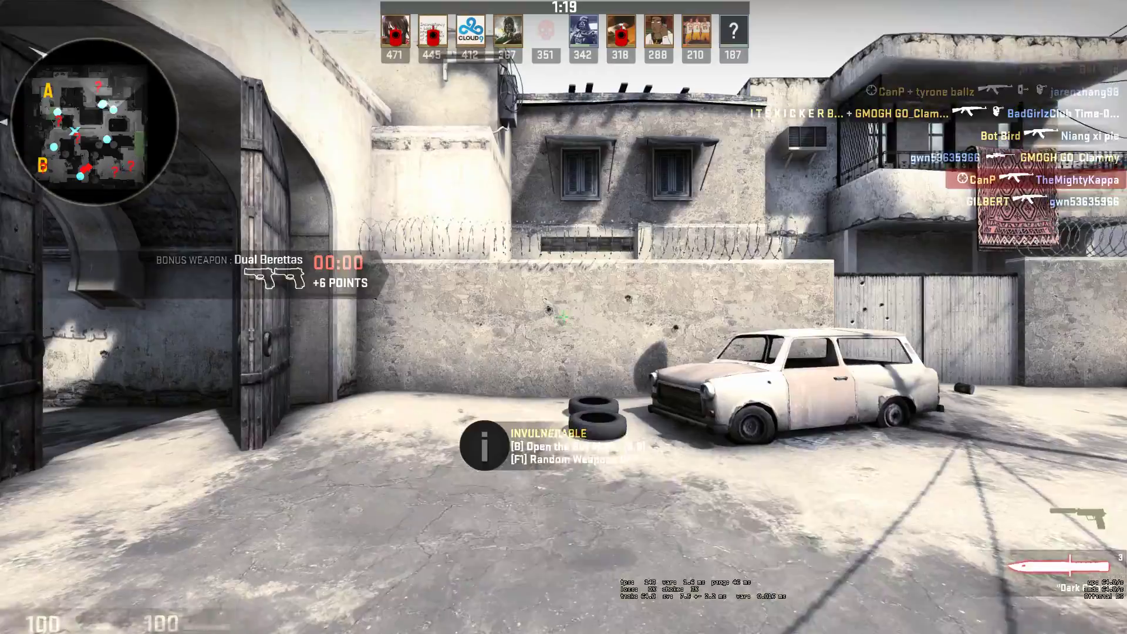
{"action": "key", "text": "2"}
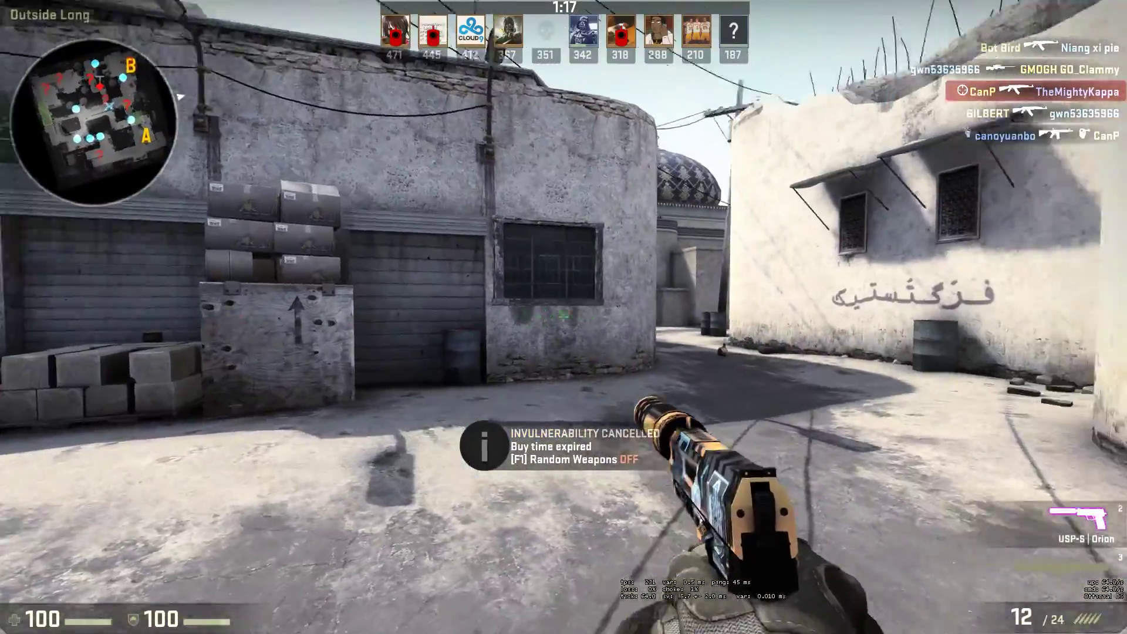
{"action": "key", "text": "w"}
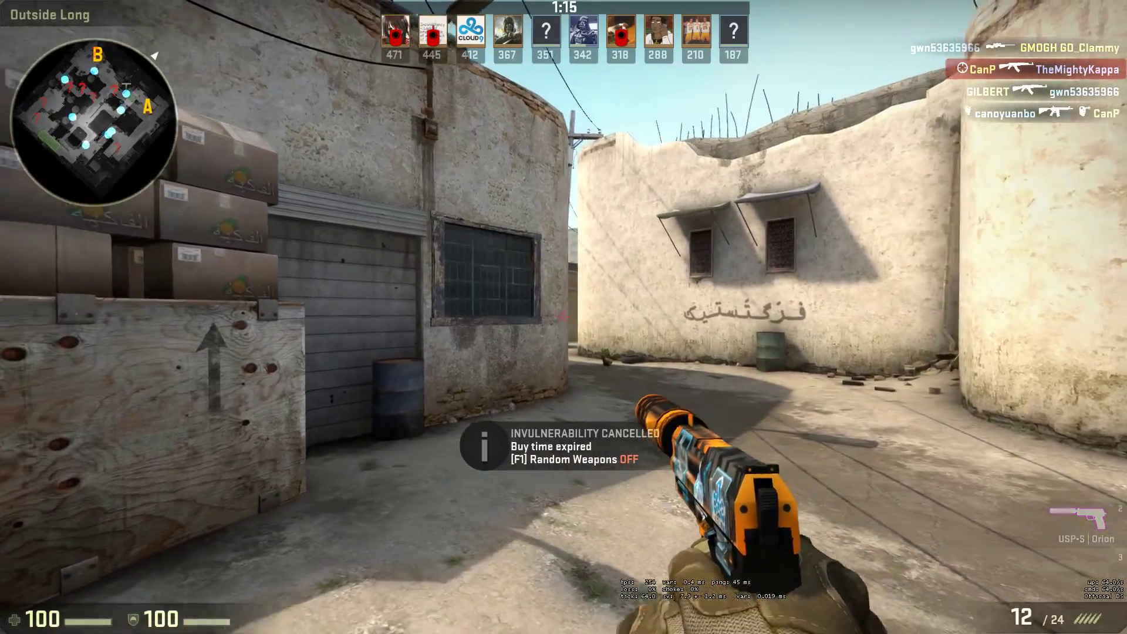
{"action": "key", "text": "w"}
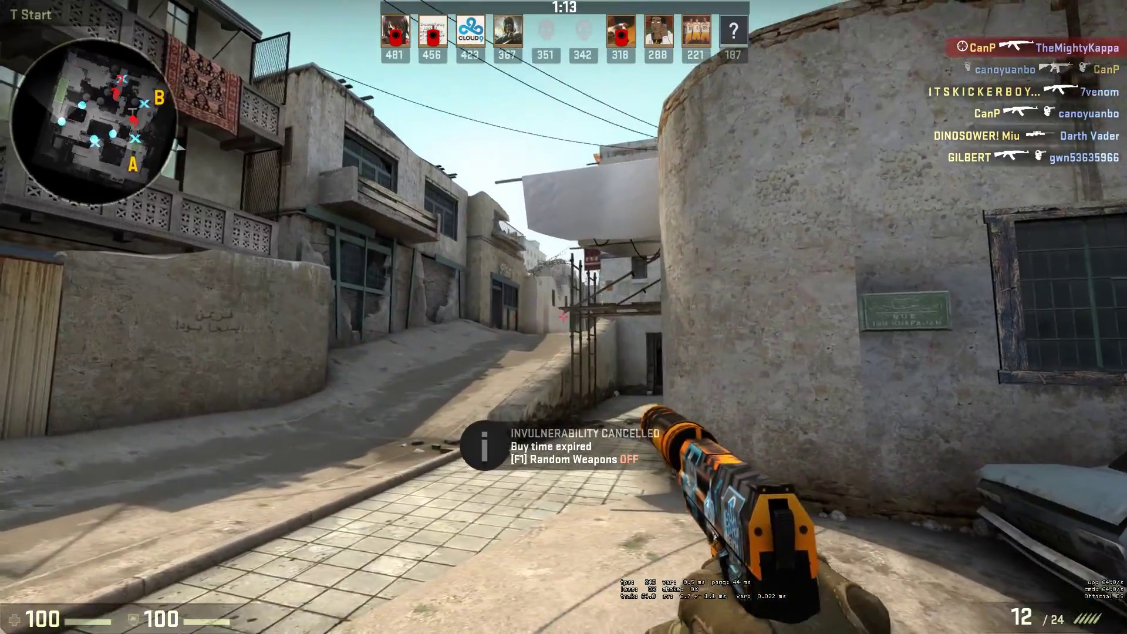
{"action": "key", "text": "w"}
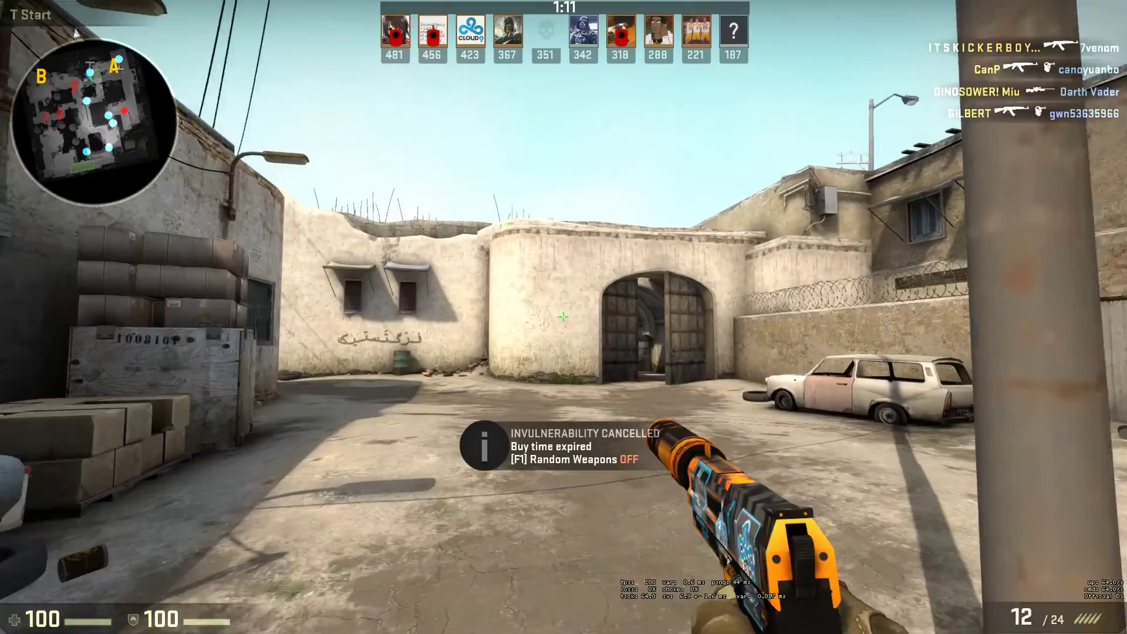
{"action": "key", "text": "s"}
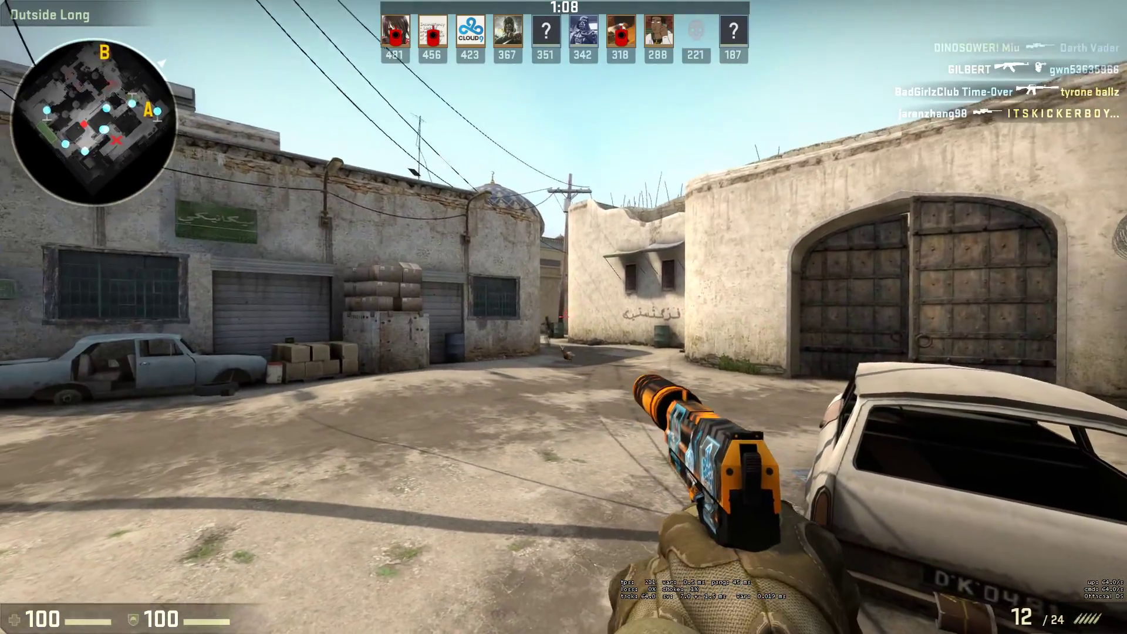
{"action": "left_click", "coordinate": [564, 318]}
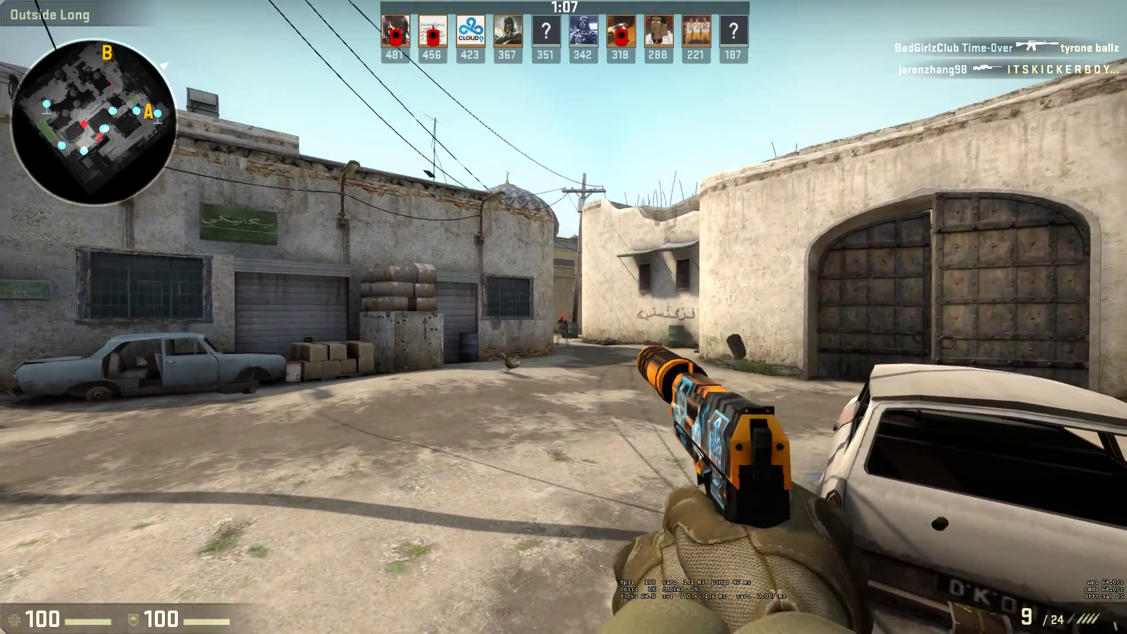
{"action": "left_click", "coordinate": [564, 317]}
{"action": "left_click", "coordinate": [564, 317]}
{"action": "left_click", "coordinate": [564, 317]}
{"action": "left_click", "coordinate": [564, 317]}
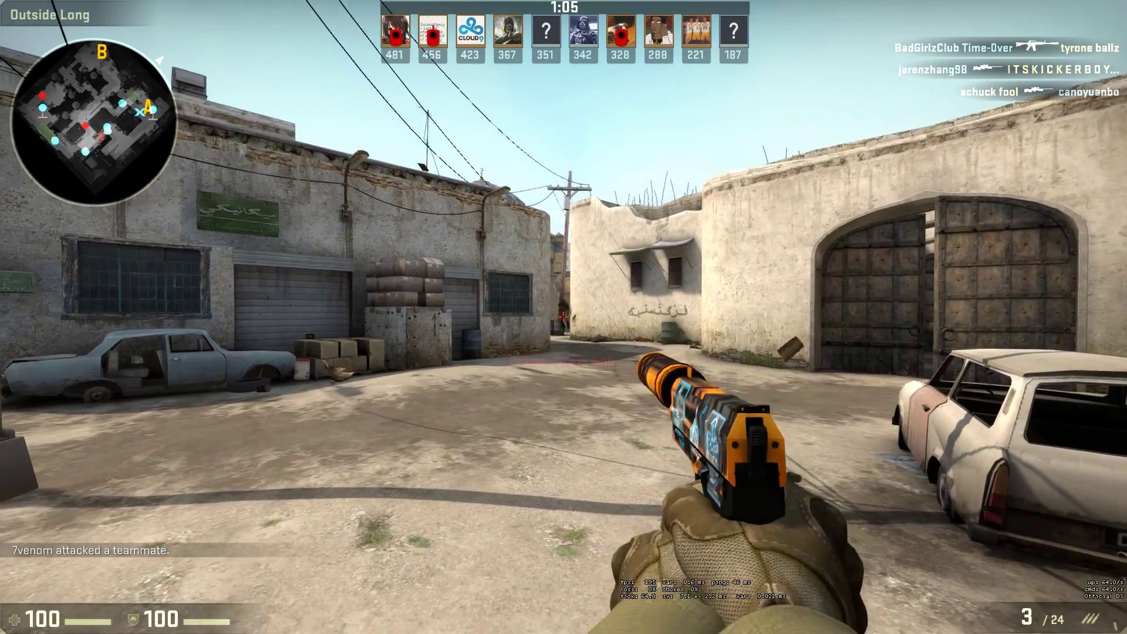
{"action": "left_click", "coordinate": [564, 318]}
{"action": "left_click", "coordinate": [563, 317]}
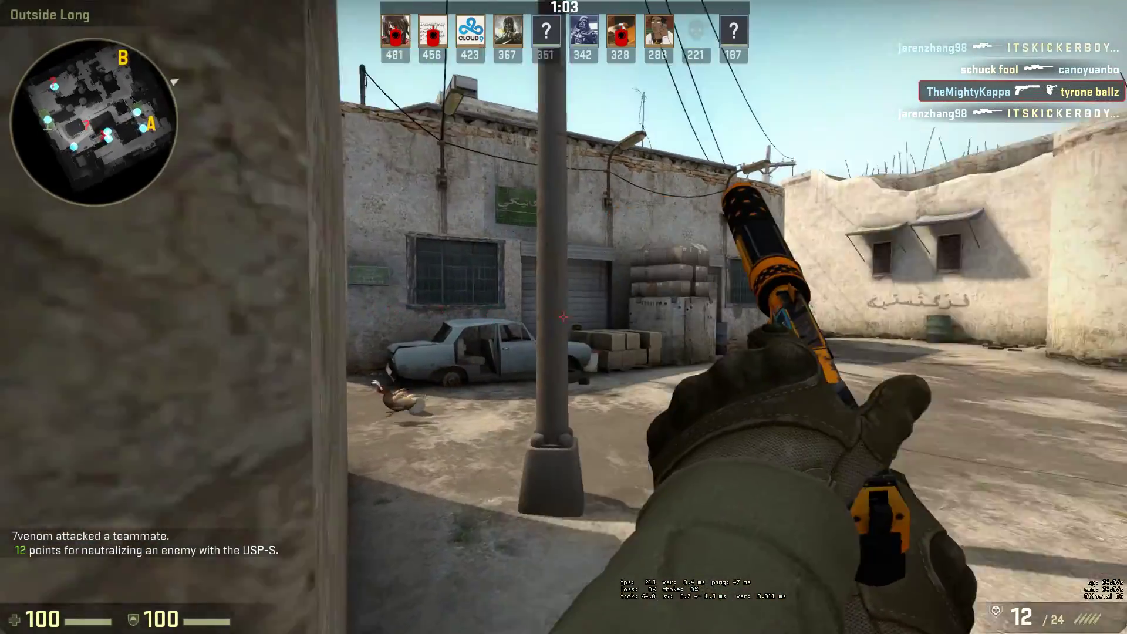
Step: Prefix the recalled incrementvar command with bind mouse3 to cycle voice_scale and crosshair colour
{"action": "key", "text": "grave"}
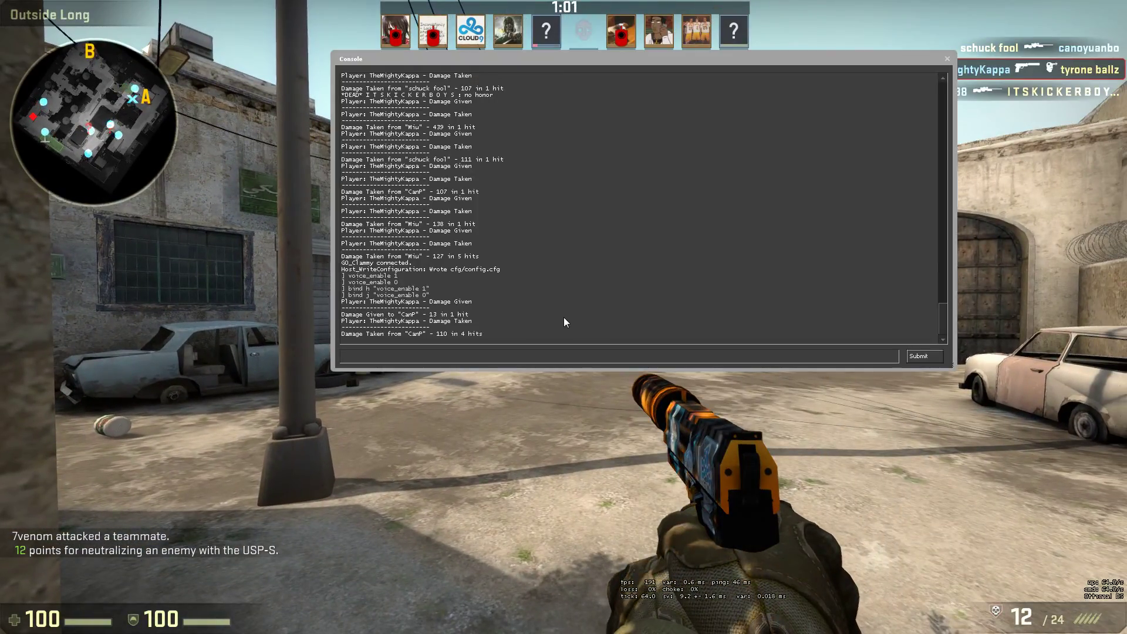
{"action": "type", "text": "incrementvar voice_scale 0 1 1; incrementvar cl_crosshaircolor 0 1 1\""}
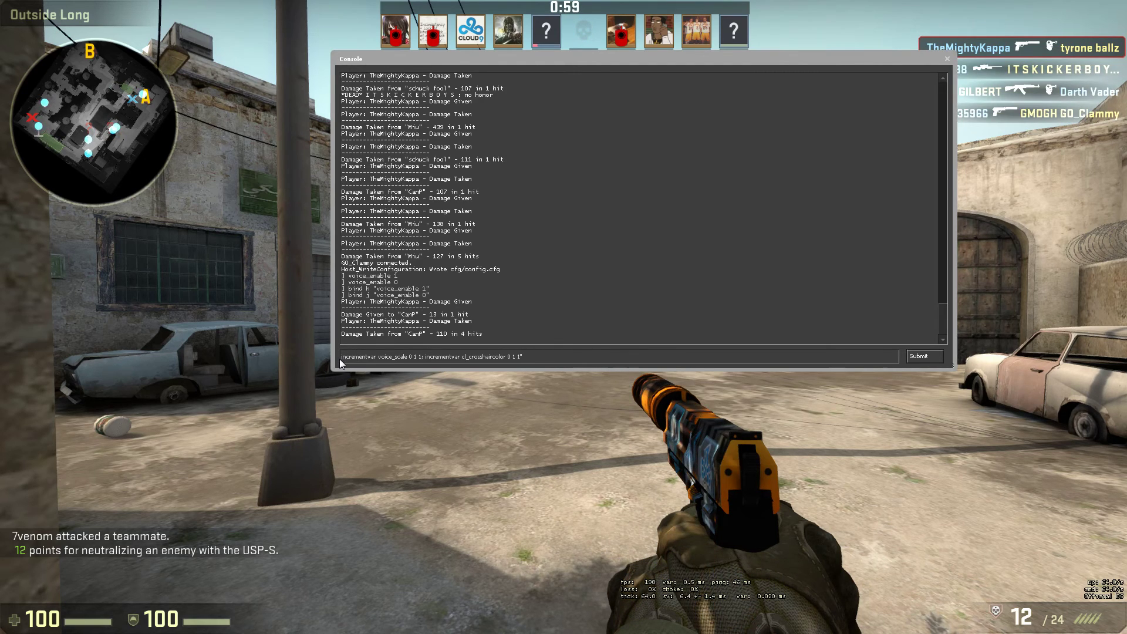
{"action": "key", "text": "Home"}
{"action": "type", "text": "bind mouse"}
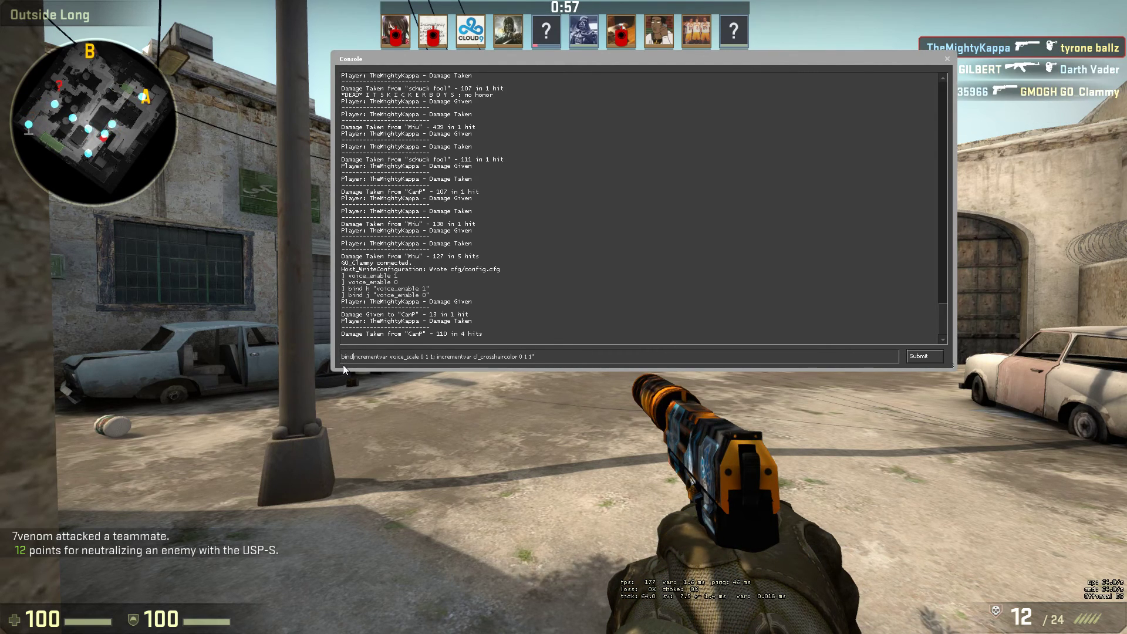
{"action": "type", "text": "3"}
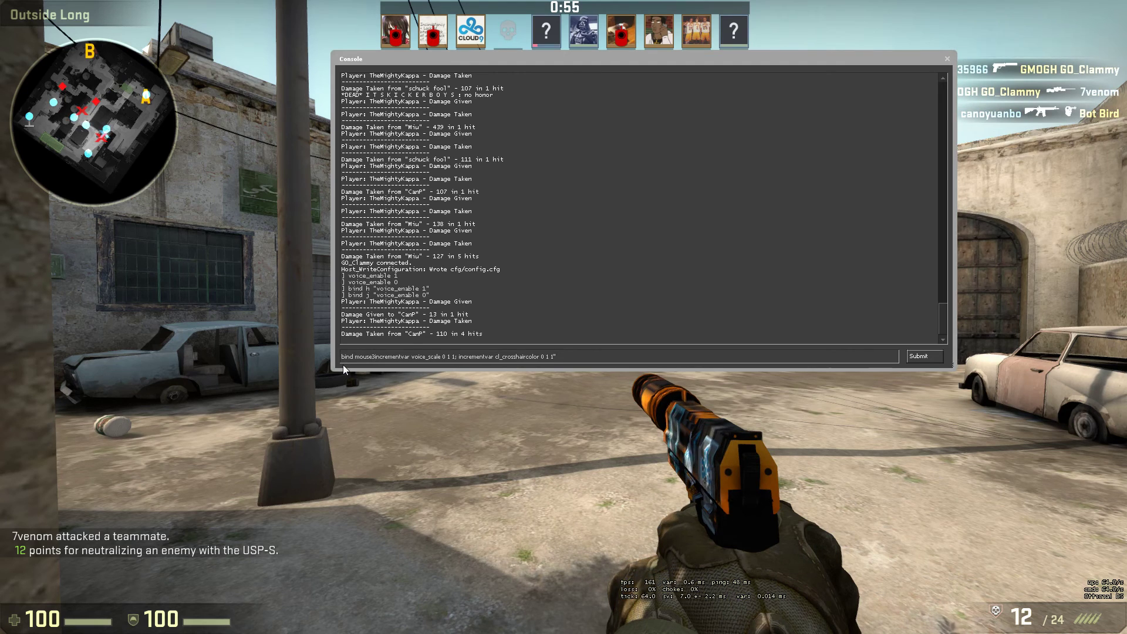
{"action": "type", "text": " \""}
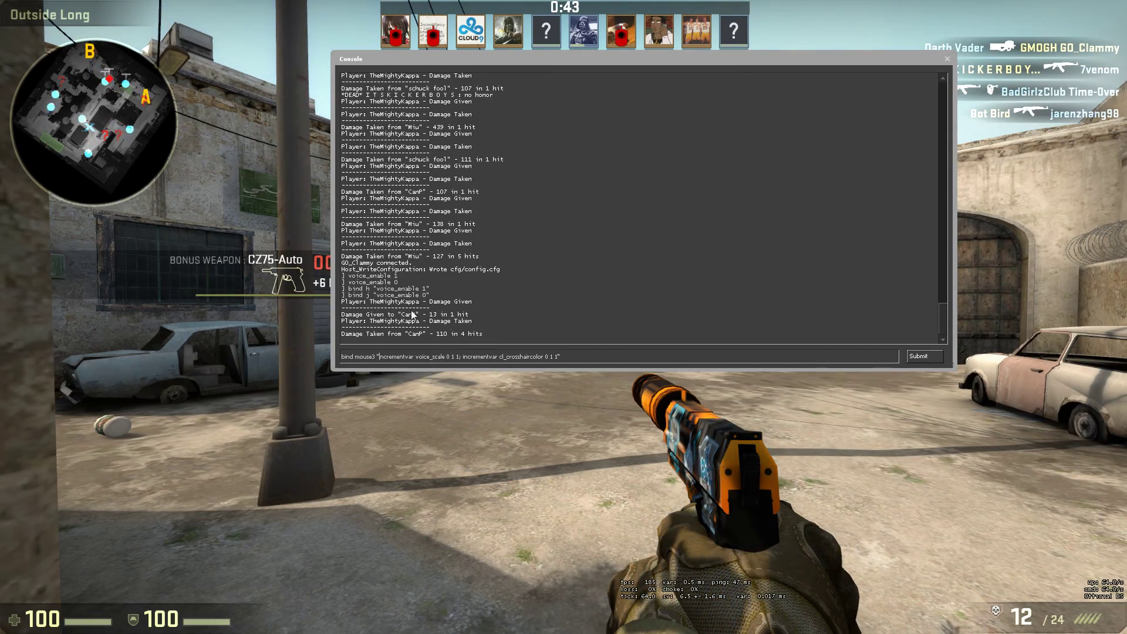
{"action": "key", "text": "grave"}
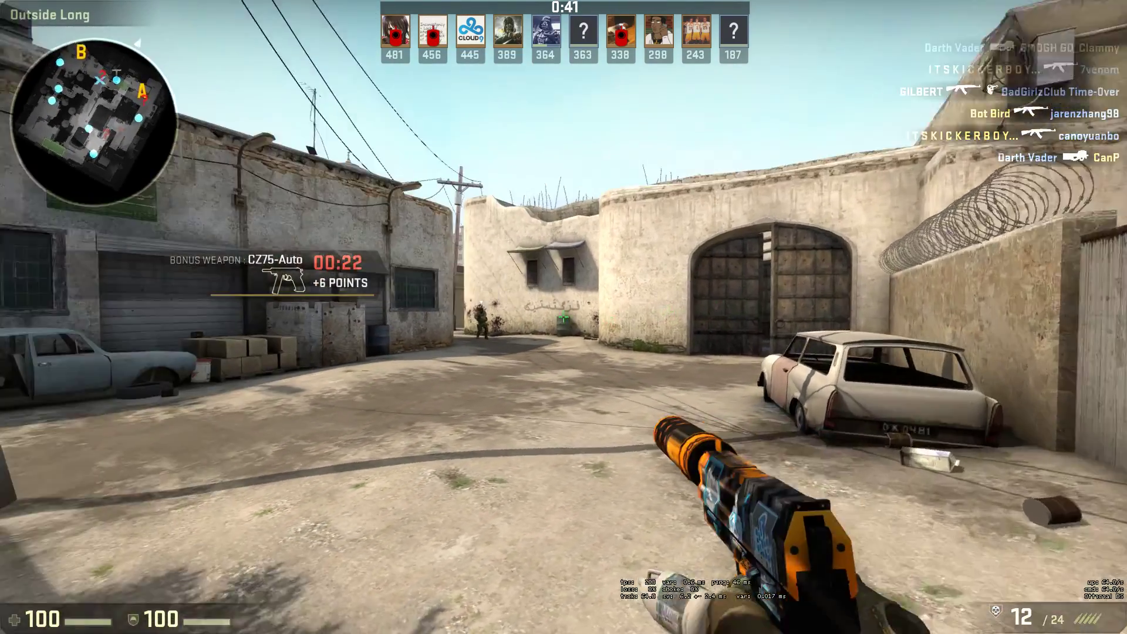